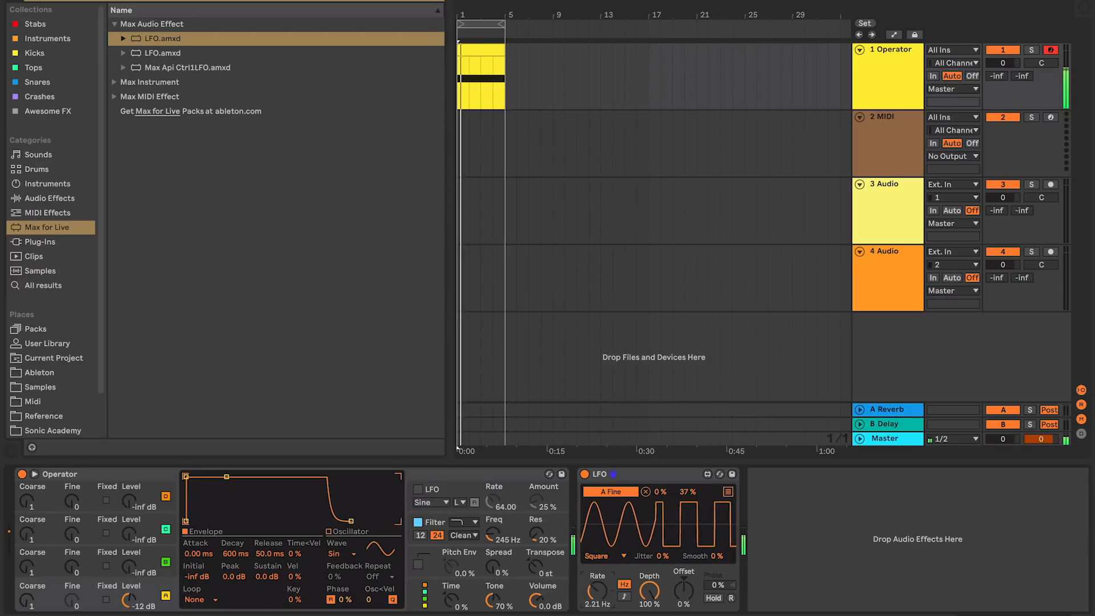
- Raise the first LFO's rate to 6.94 Hz, and add a second LFO mapped to Operator's filter frequency
mouse_move(597, 591)
left_mouse_down()
mouse_move(597, 549)
mouse_move(597, 587)
left_mouse_up()
left_click_drag(183, 50, 817, 542)
left_click(810, 393)
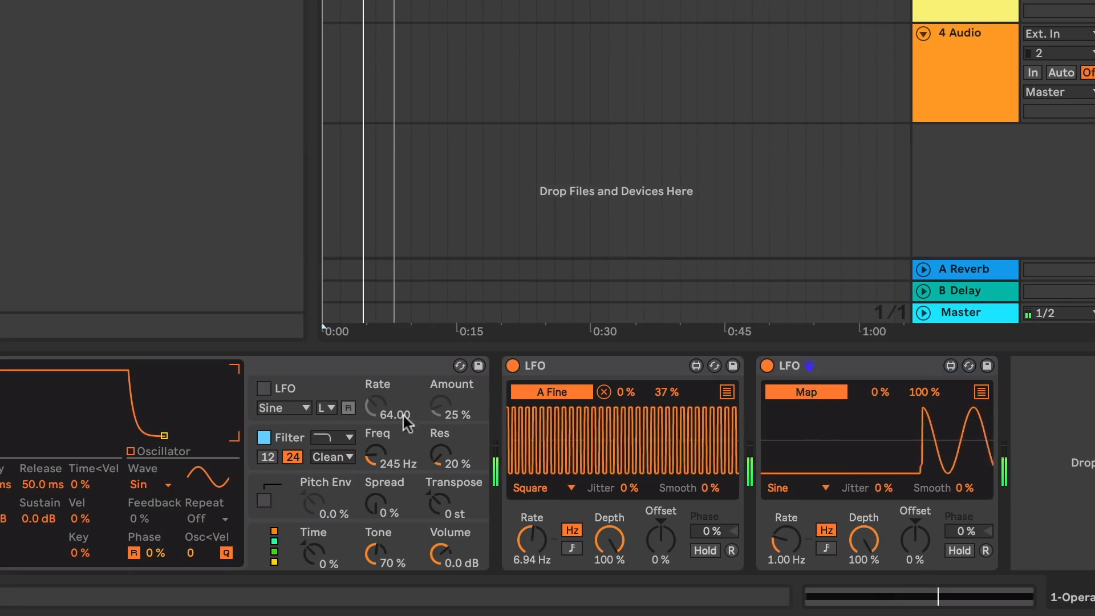
left_click(373, 454)
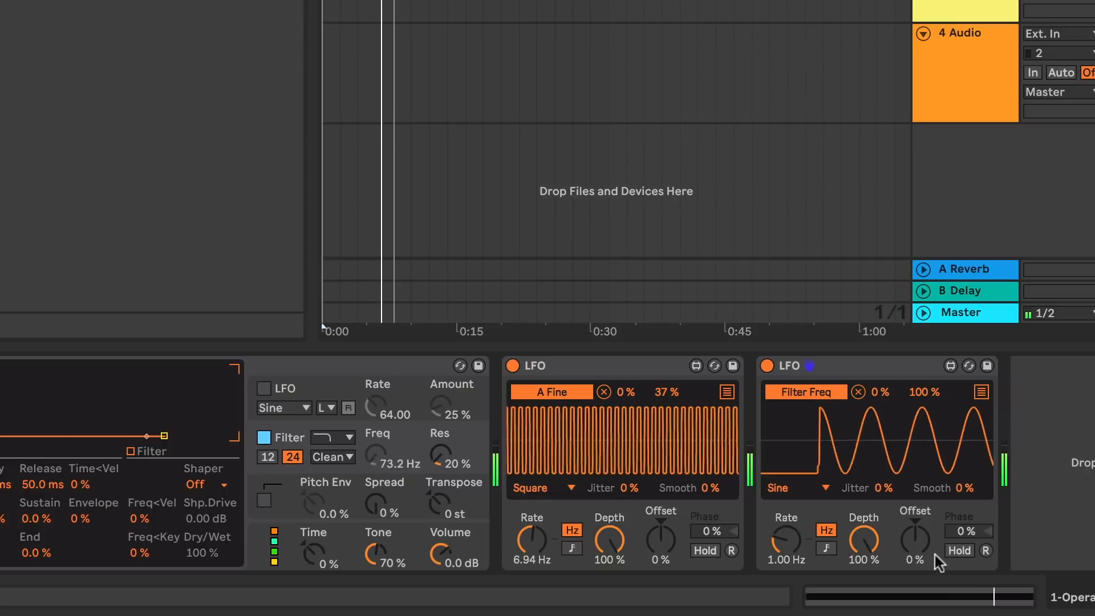
- Set the second LFO's rate to 12.8 Hz with a Random waveform and raise its Smooth amount
left_click_drag(778, 545, 777, 504)
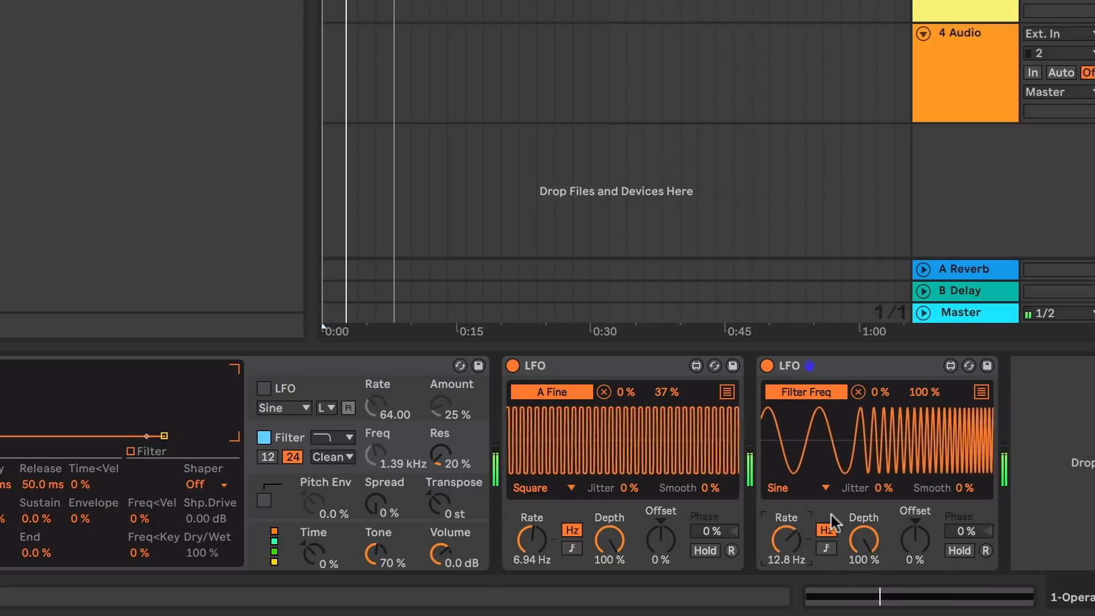
left_click(808, 485)
left_click(803, 451)
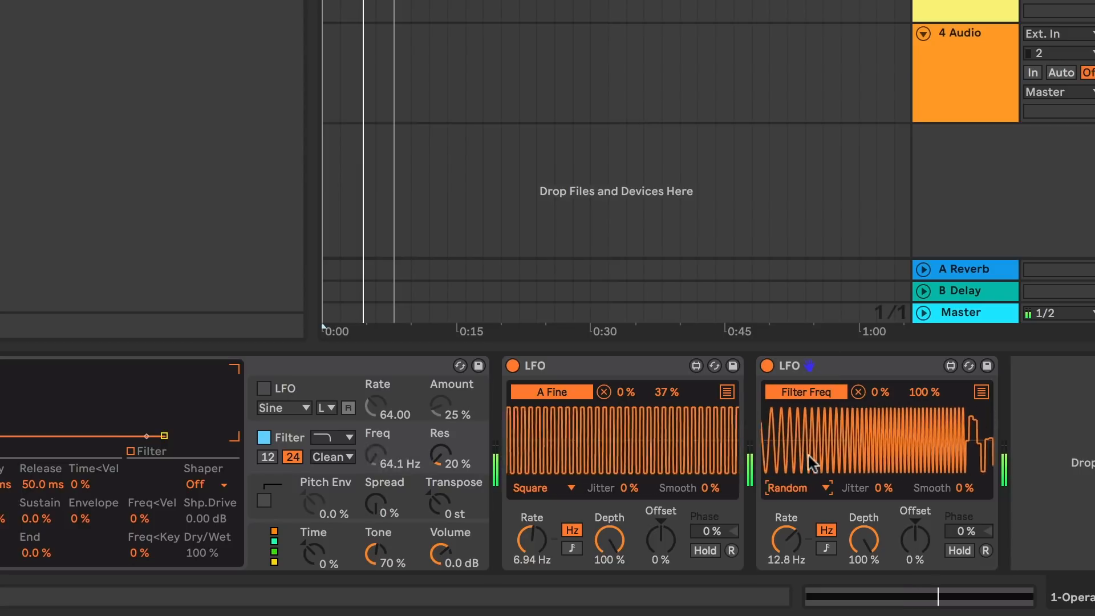
left_click_drag(965, 487, 965, 446)
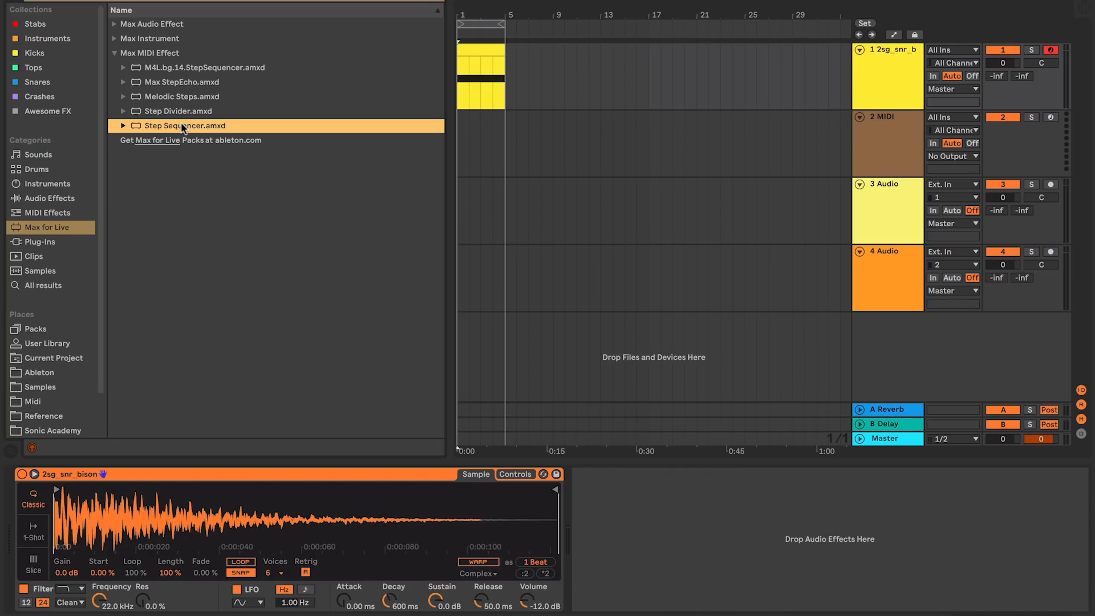
- Add the Step Sequencer MIDI effect in front of the 2sg_snr_bison sampler and set all 16 steps to C3
left_click_drag(4, 513, 33, 521)
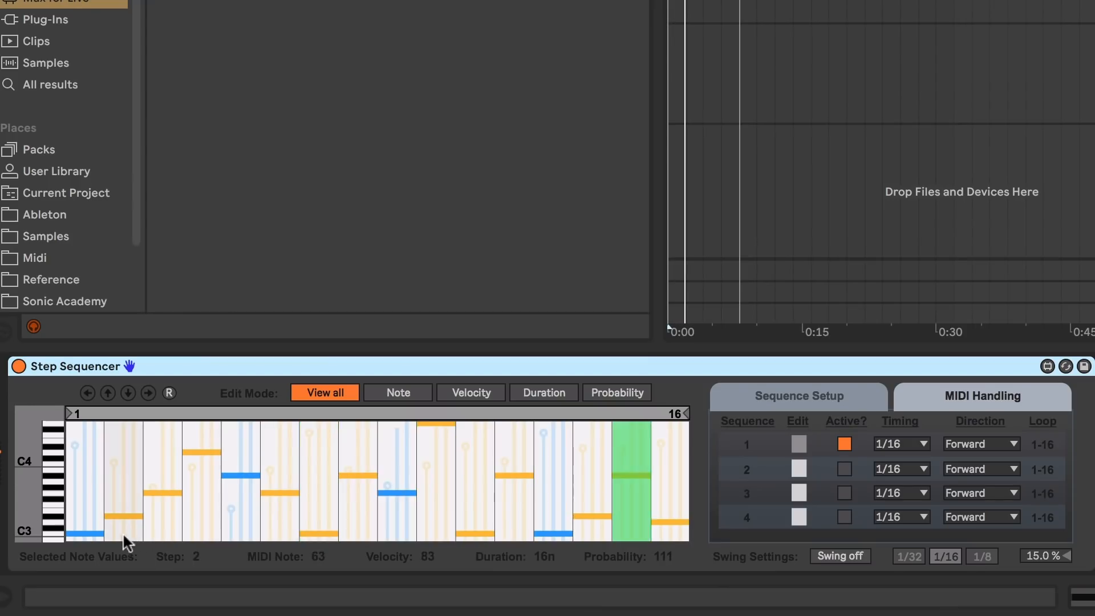
mouse_move(123, 535)
left_mouse_down()
mouse_move(115, 529)
mouse_move(665, 537)
left_mouse_up()
left_click(126, 534)
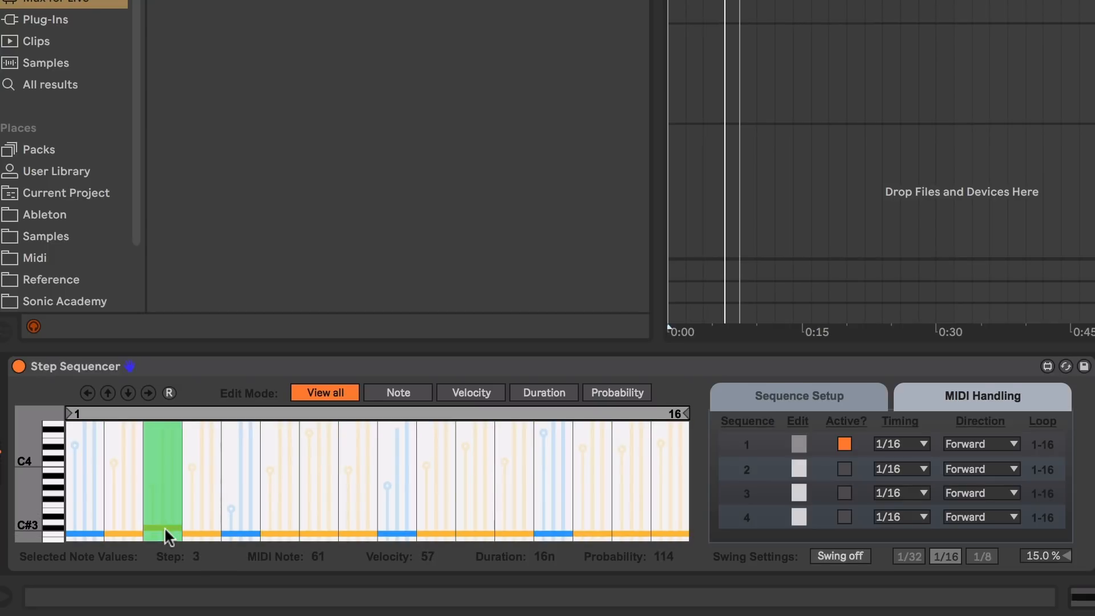
left_click(167, 536)
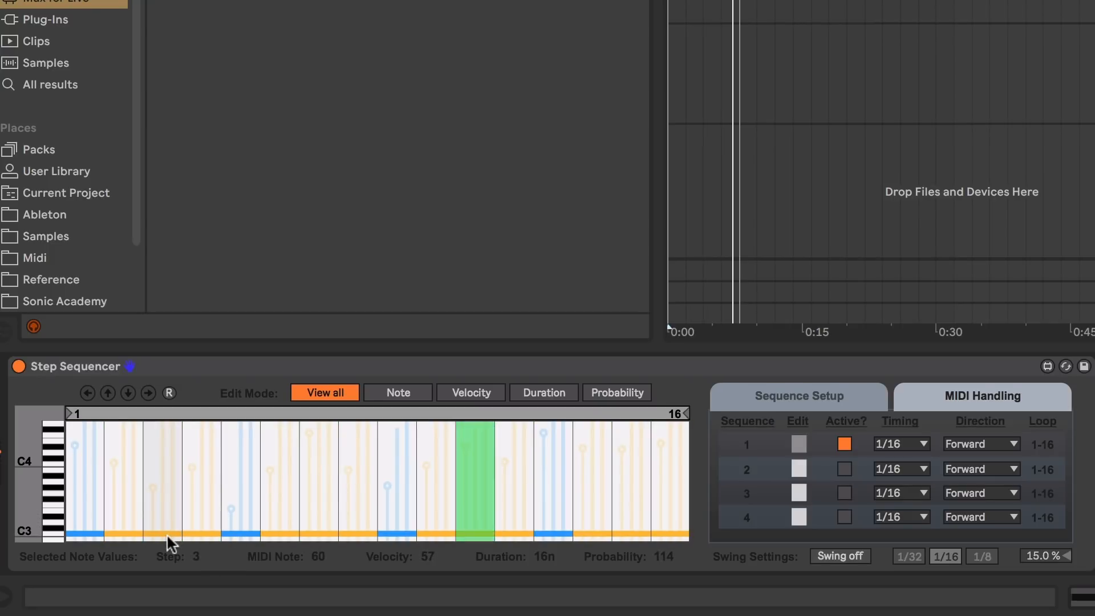
- Turn on the Step Sequencer's swing and set its amount to 66.2 %
left_click(858, 555)
mouse_move(1035, 564)
left_mouse_down()
mouse_move(1036, 531)
mouse_move(1035, 560)
left_mouse_up()
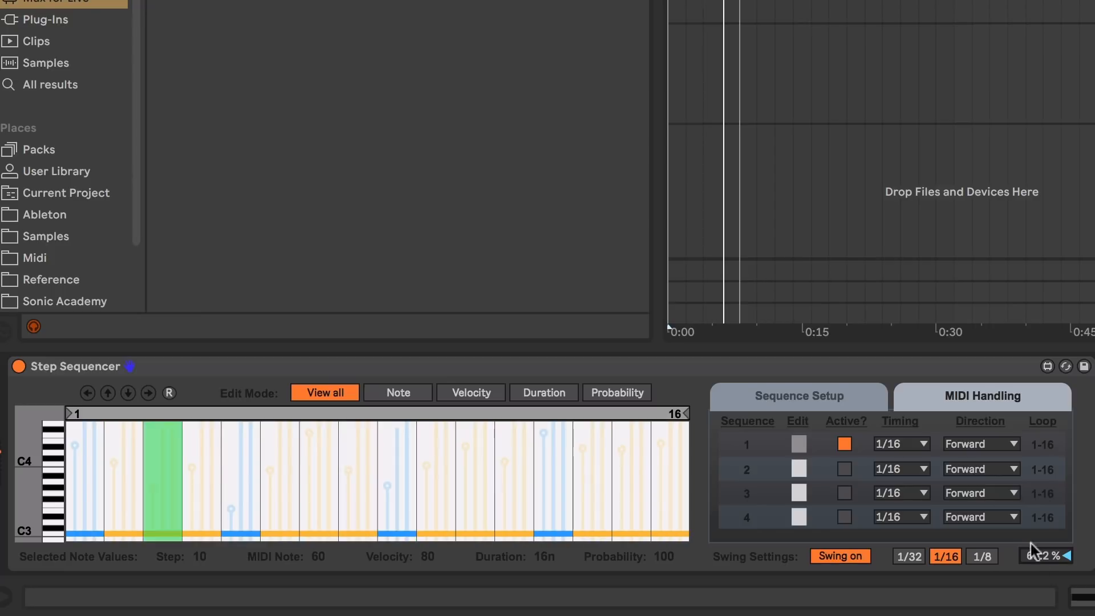
- Raise the velocity of all 16 steps to 127 and lower steps 1, 3 and 4 to the minimum
left_click(479, 401)
left_click_drag(79, 521, 693, 410)
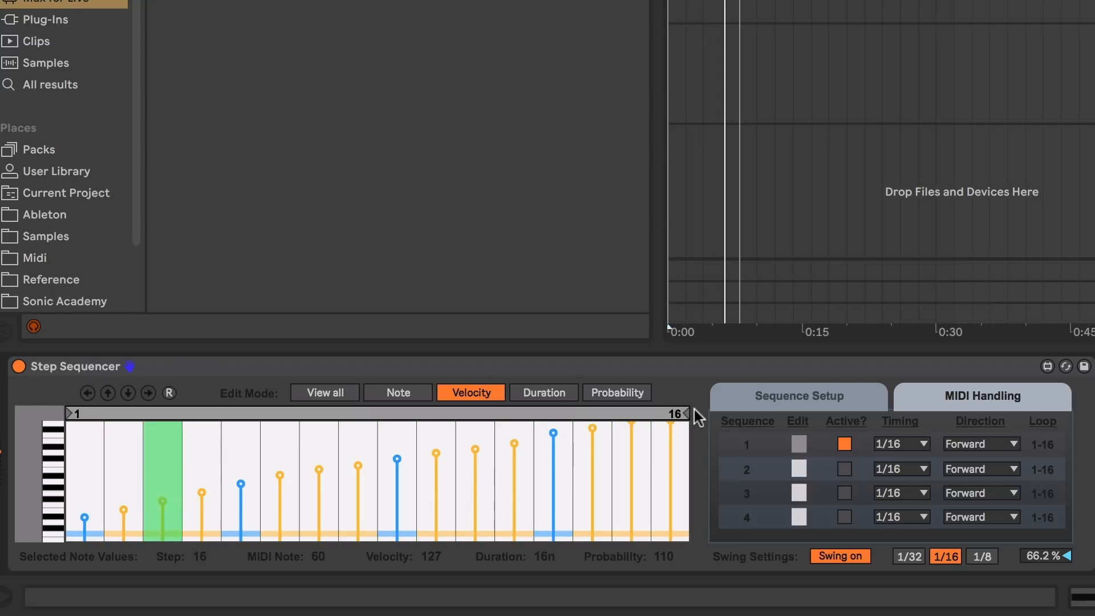
mouse_move(86, 530)
left_mouse_down()
mouse_move(85, 511)
mouse_move(342, 377)
left_mouse_up()
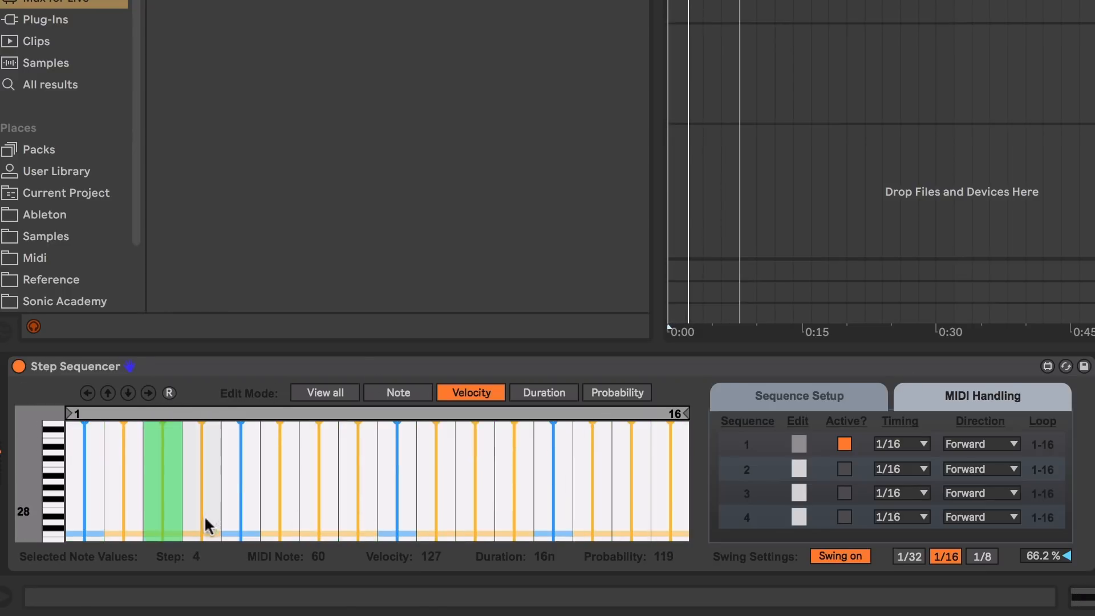
left_click(84, 543)
left_click(166, 540)
left_click(208, 540)
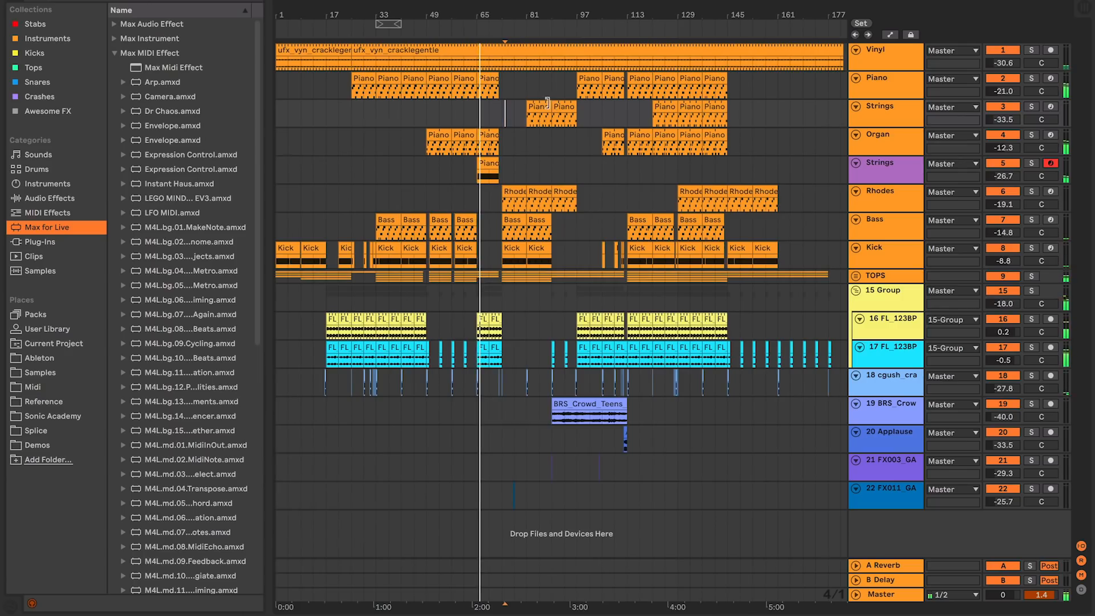
- Zoom in on bars 89 to 91 of the Strings track's clips and return to the full arrangement view
key("z")
left_click(585, 132)
left_click_drag(564, 139, 610, 143)
key("z")
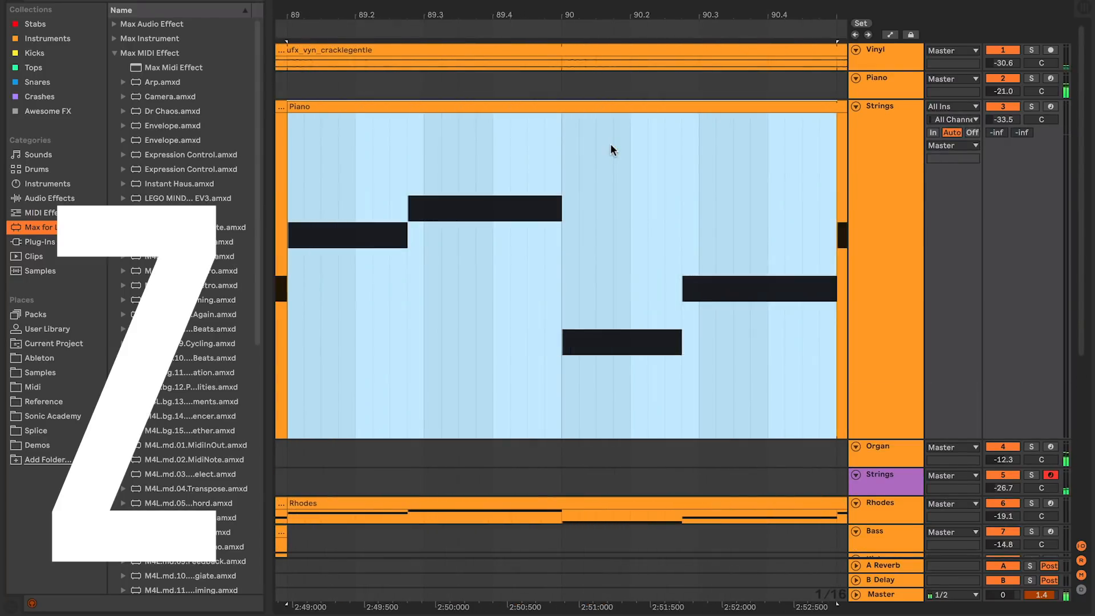
key("x")
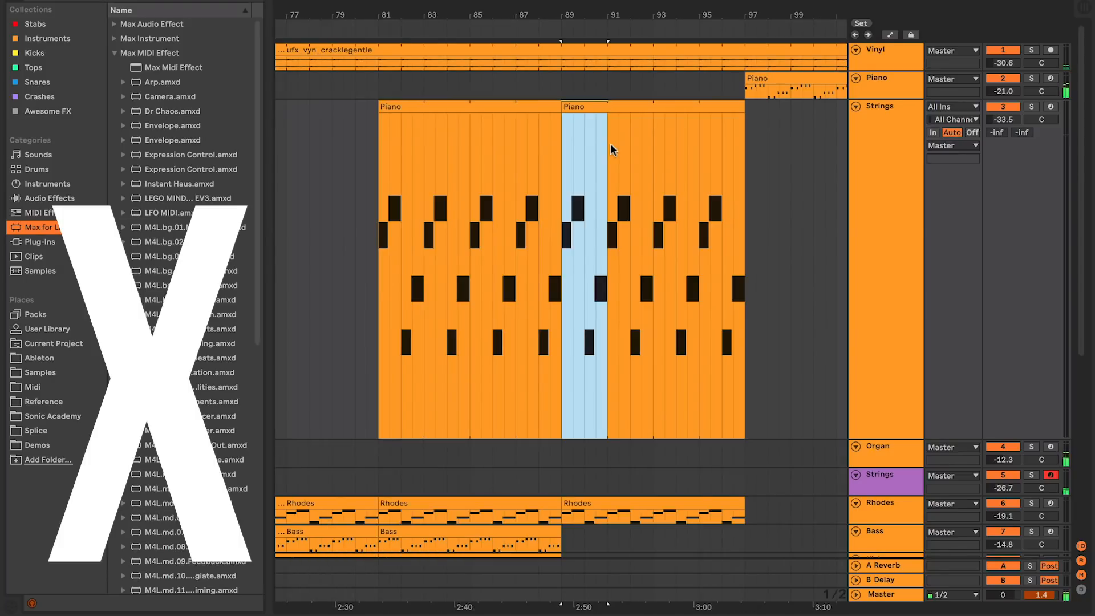
key("x")
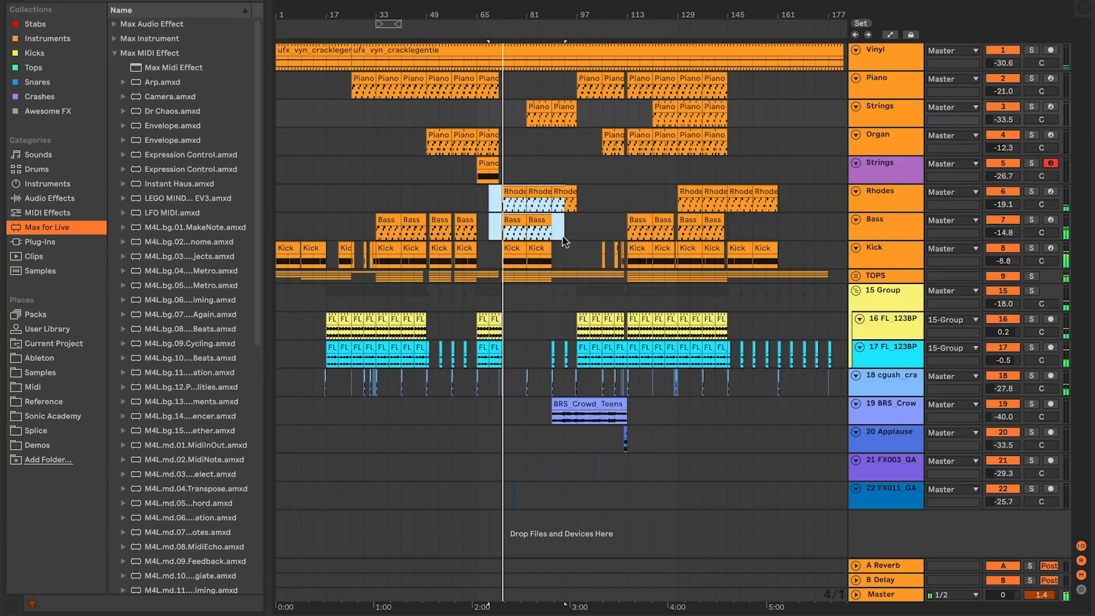
- Zoom in on the Rhodes, Bass and Kick section, and closer on the Bass clip at bars 81 to 89
key("z")
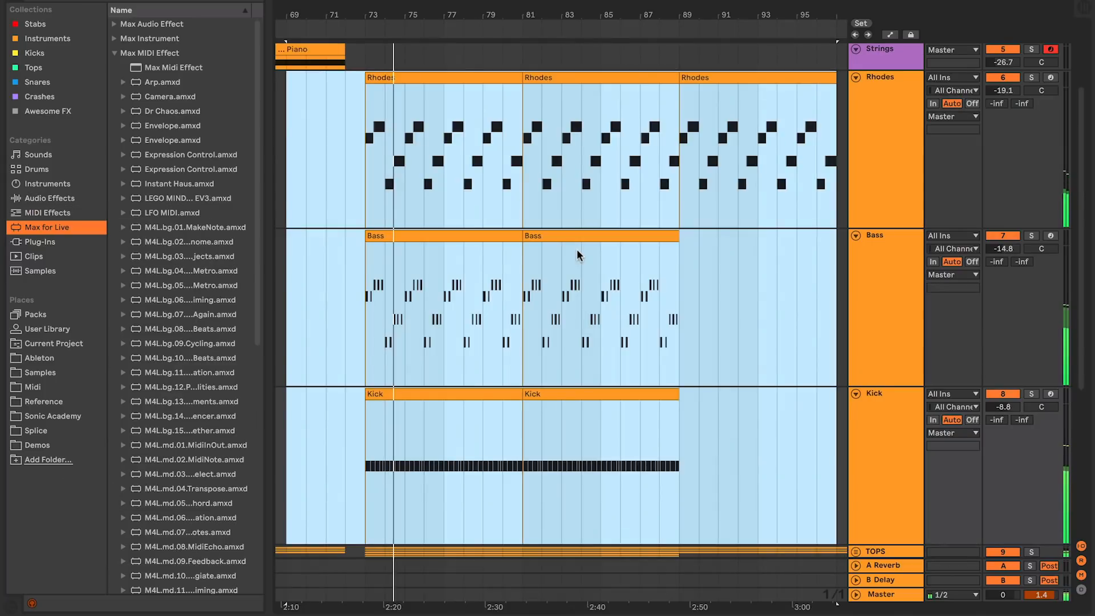
left_click_drag(521, 244, 683, 262)
key("z")
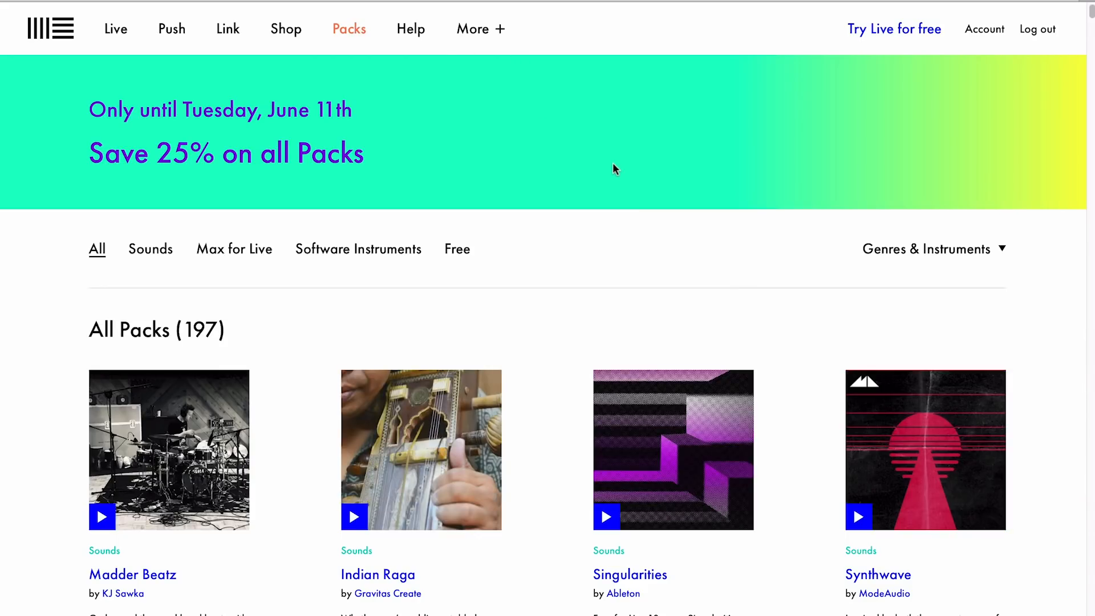
- Browse the Packs list on the Ableton website and open the Creative Extensions pack page
scroll(613, 164, "down", 5)
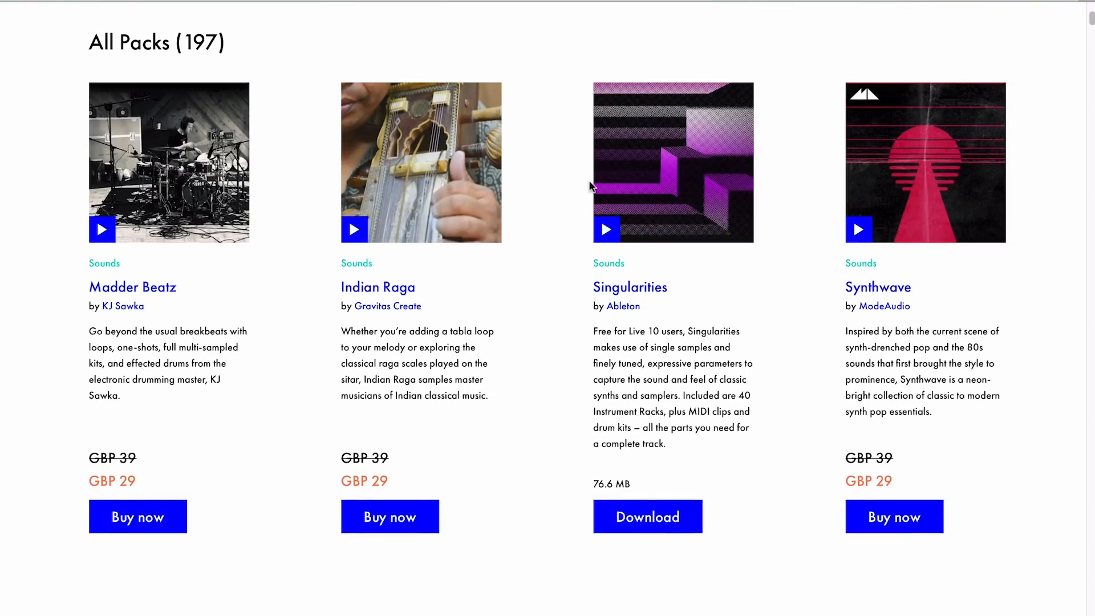
scroll(570, 190, "down", 5)
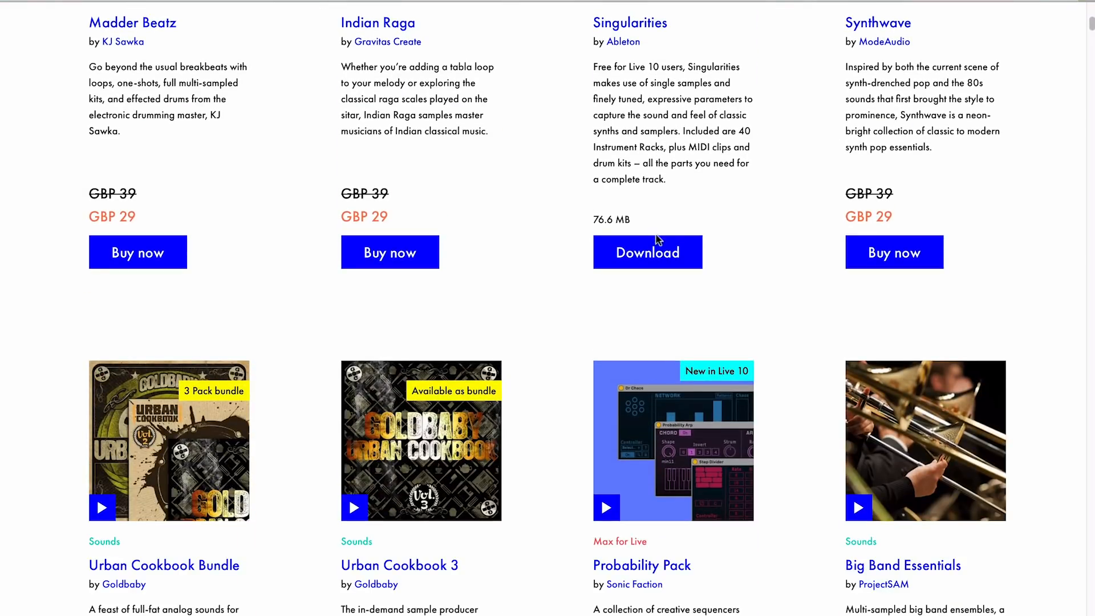
scroll(542, 279, "down", 8)
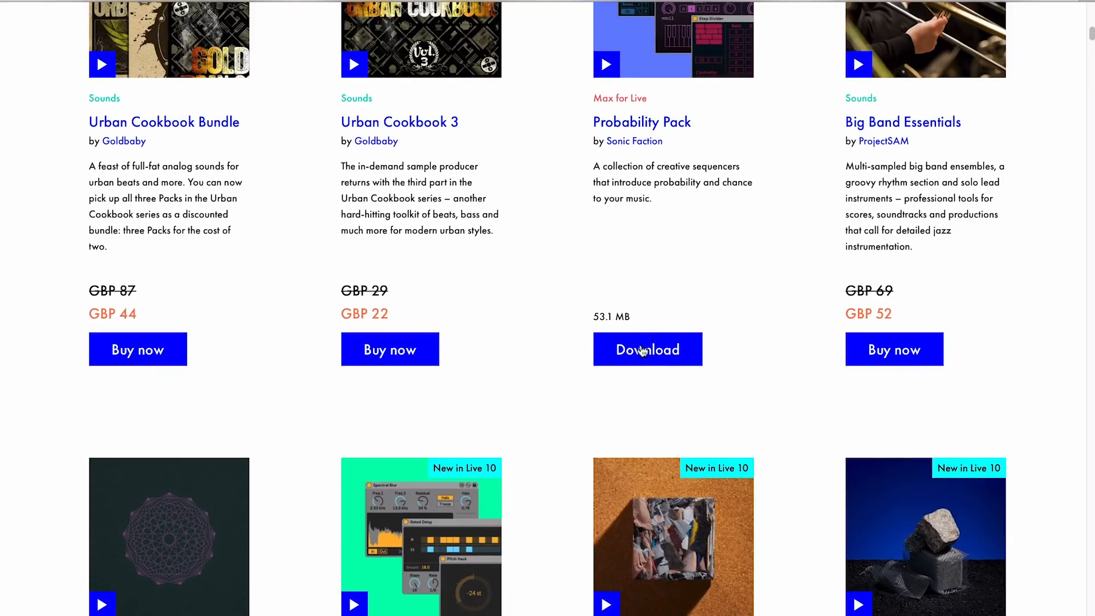
scroll(643, 350, "up", 3)
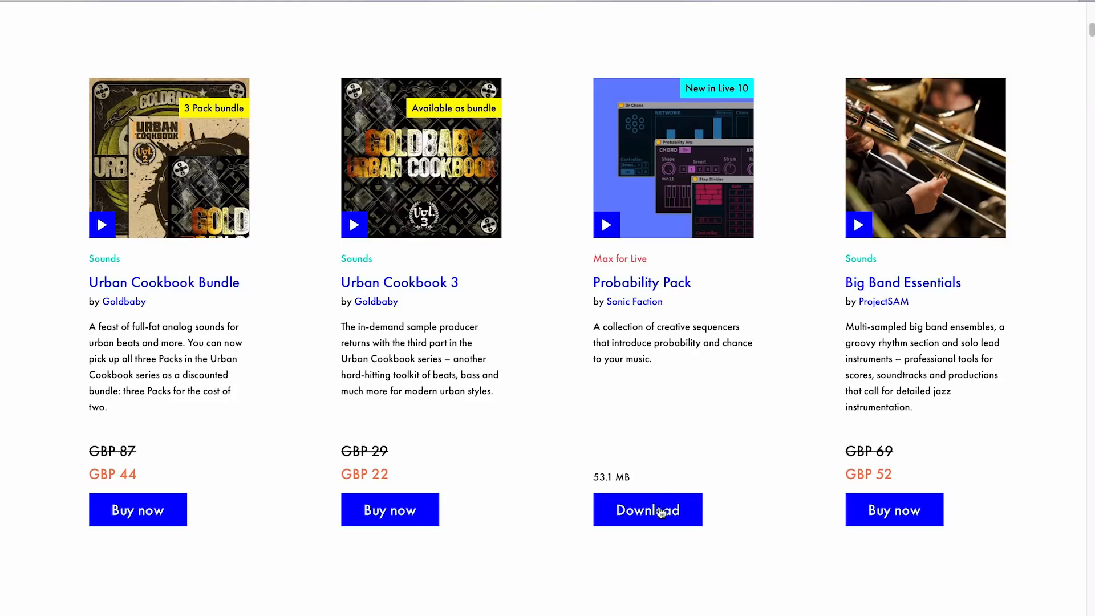
scroll(547, 349, "down", 10)
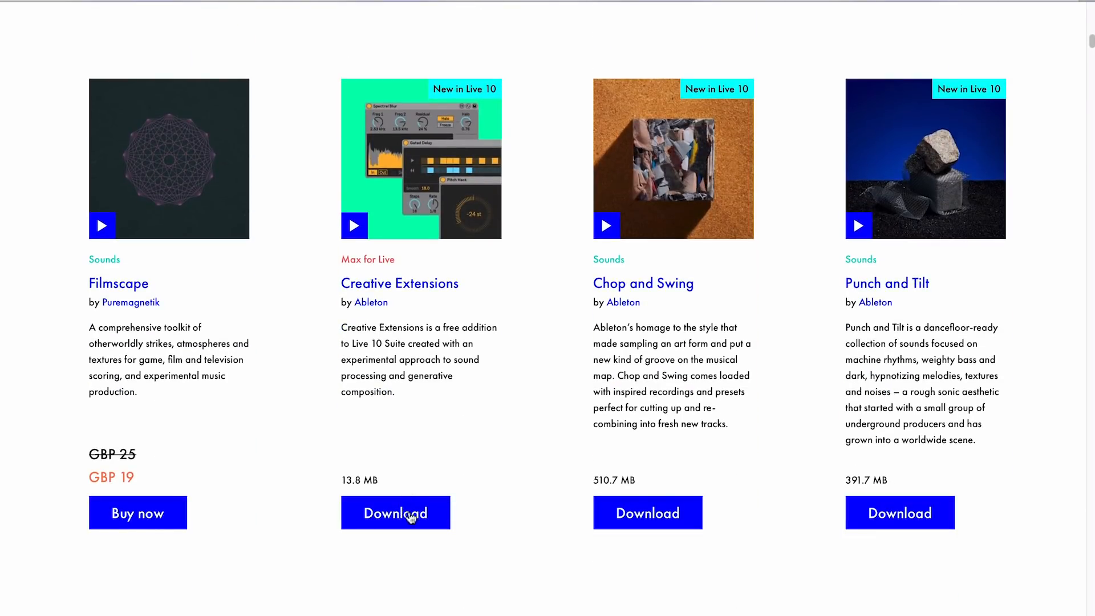
left_click(428, 285)
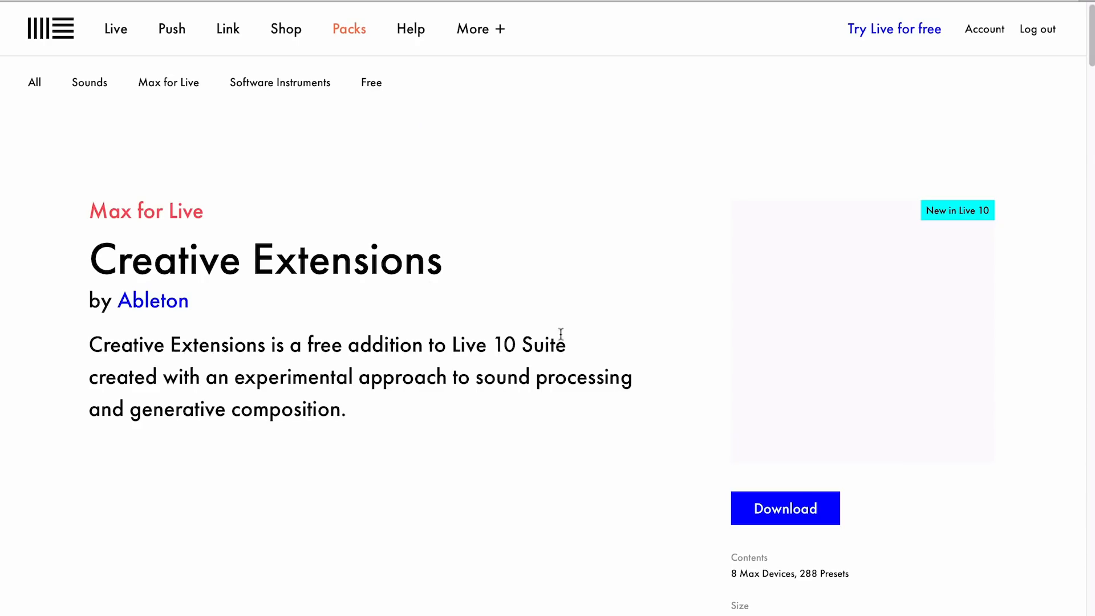
- Review the Creative Extensions page, examining its requirements and the descriptions of its MIDI and audio effects
scroll(583, 341, "down", 1)
scroll(582, 341, "down", 3)
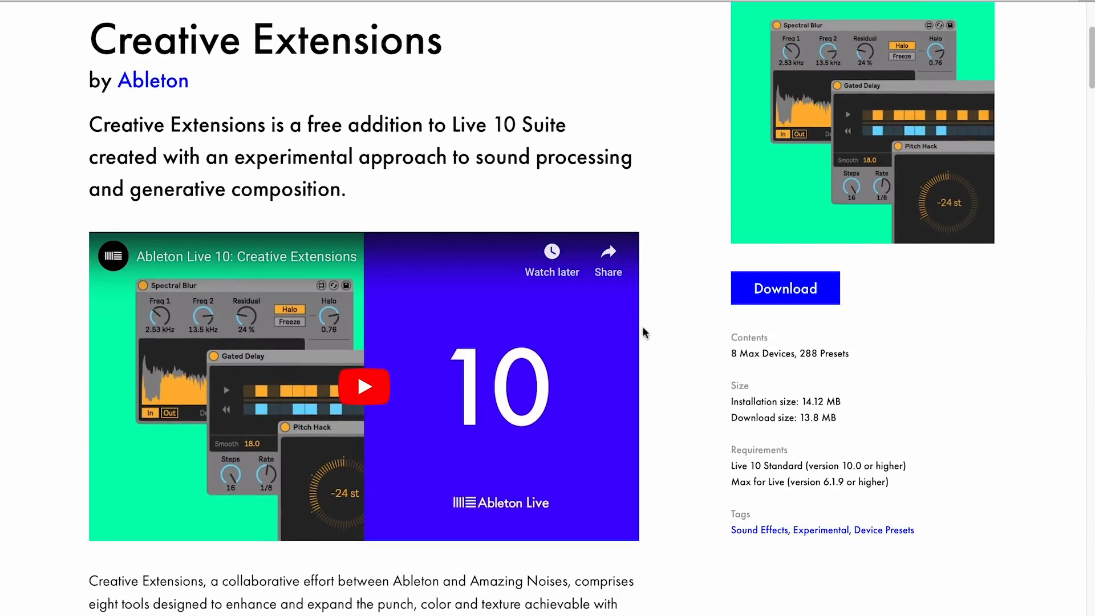
scroll(653, 328, "down", 1)
scroll(655, 330, "down", 13)
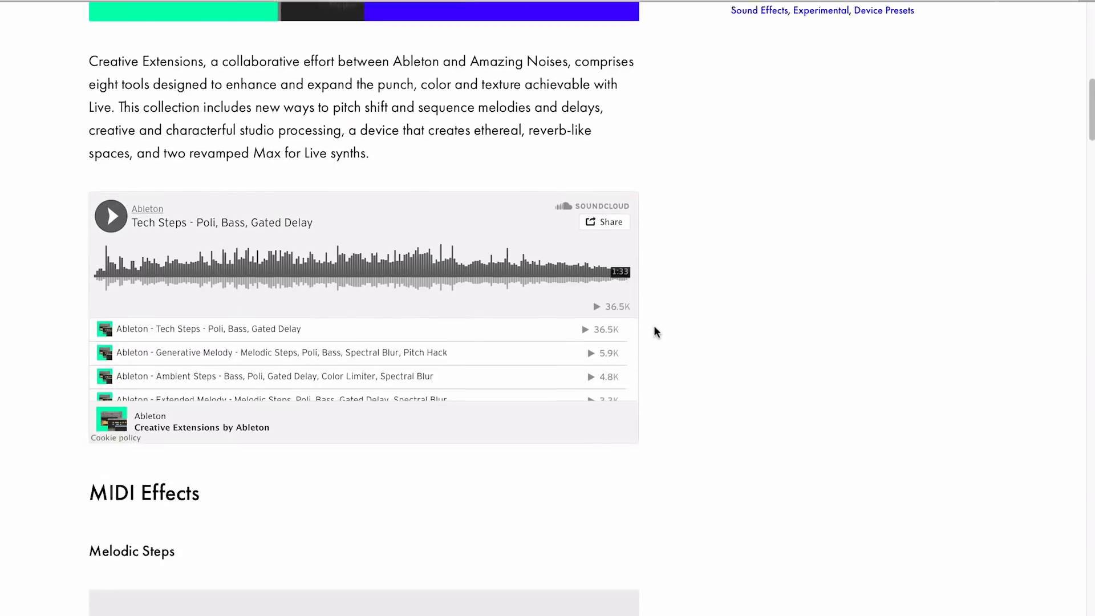
scroll(655, 329, "down", 3)
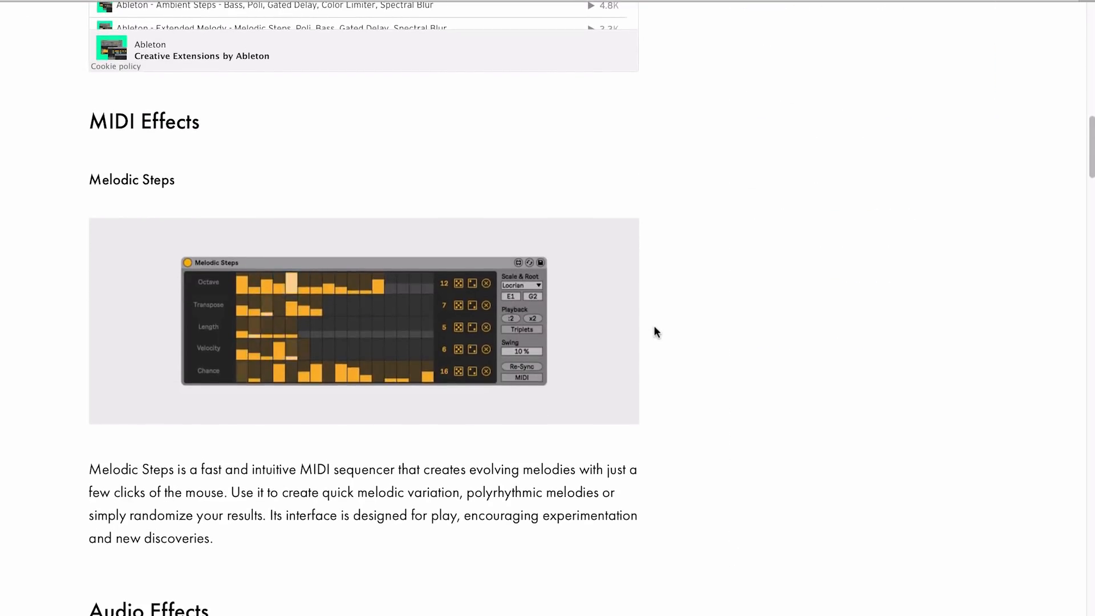
scroll(655, 329, "down", 5)
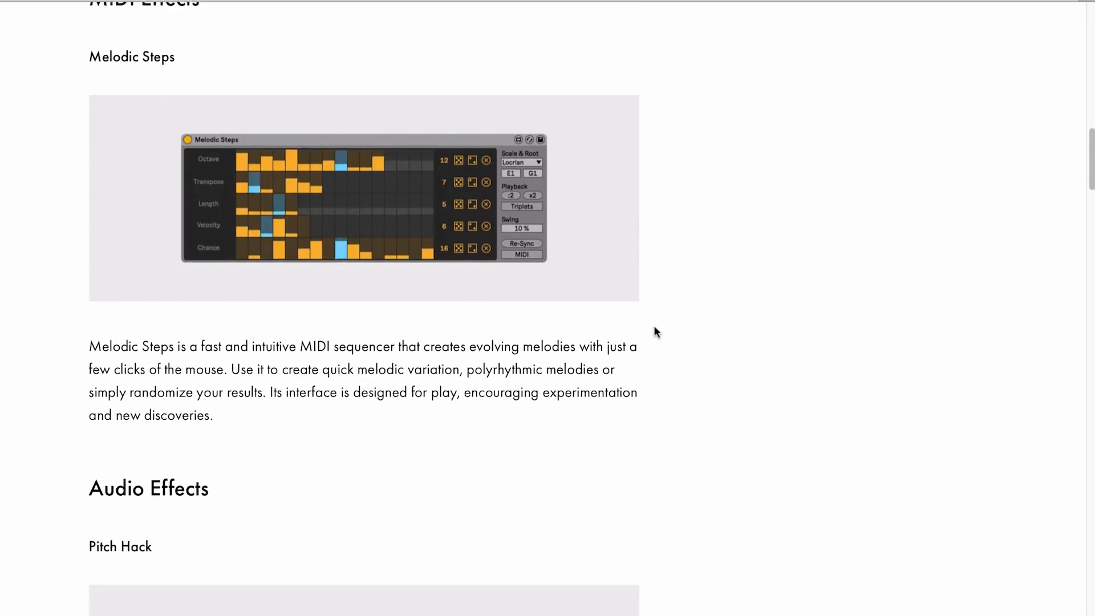
scroll(654, 328, "down", 5)
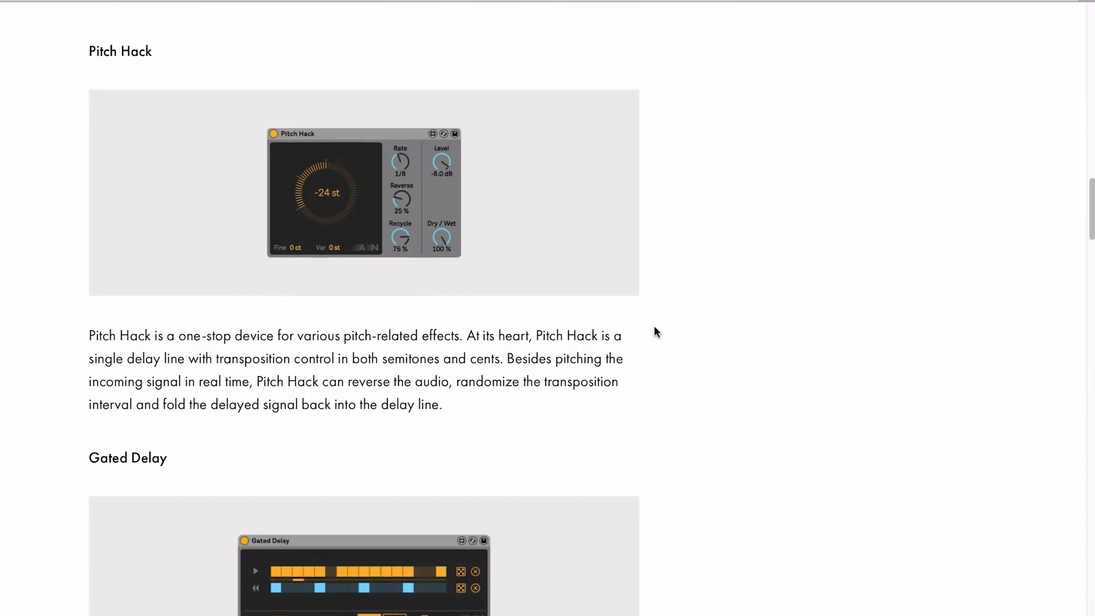
scroll(654, 327, "down", 4)
scroll(654, 331, "down", 10)
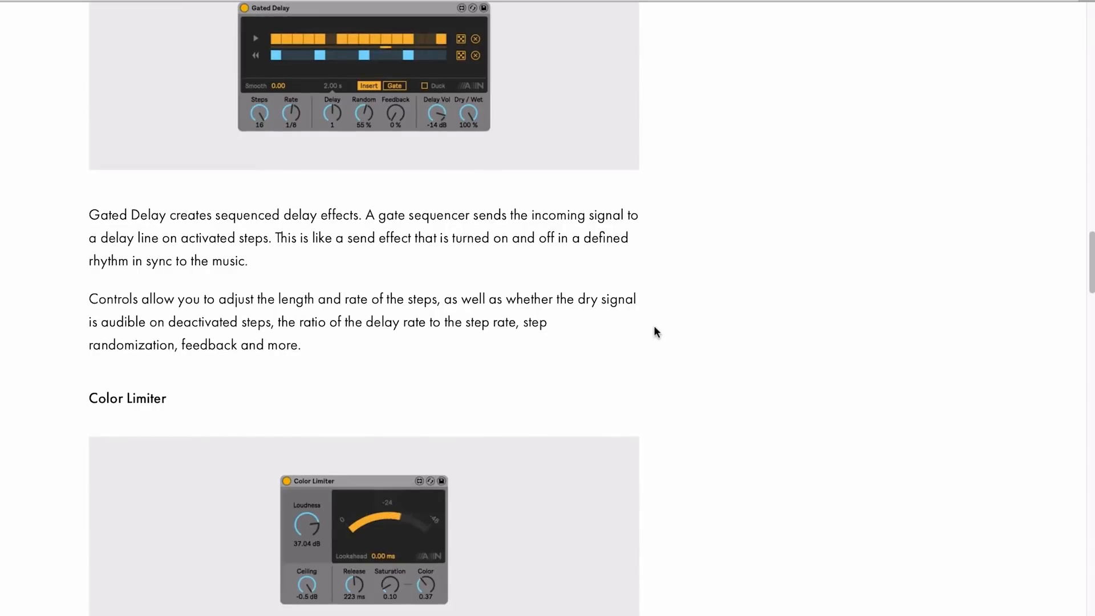
scroll(655, 332, "down", 1)
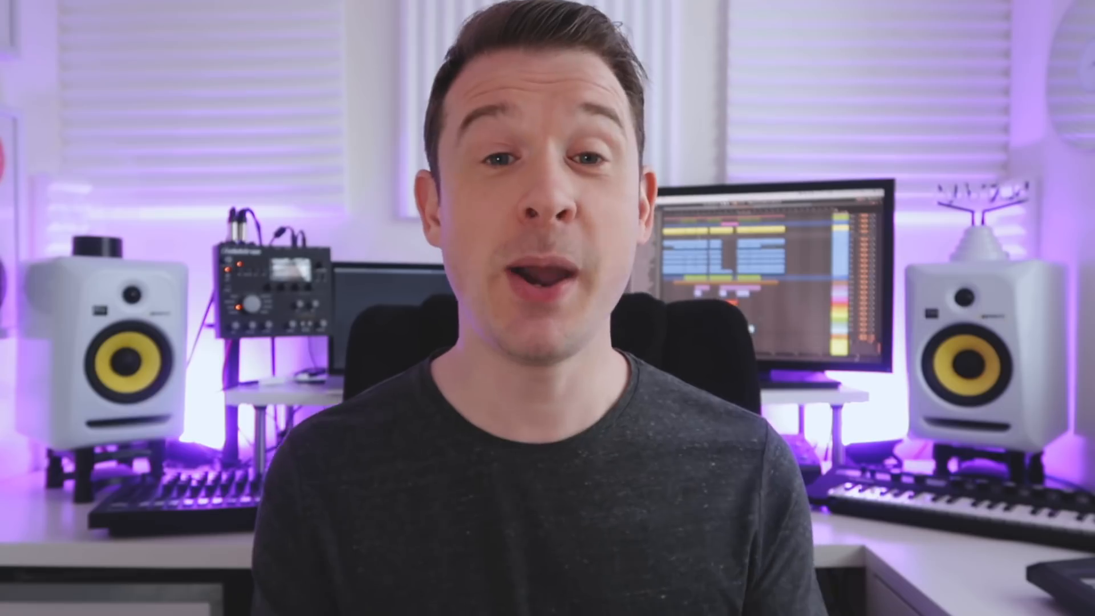